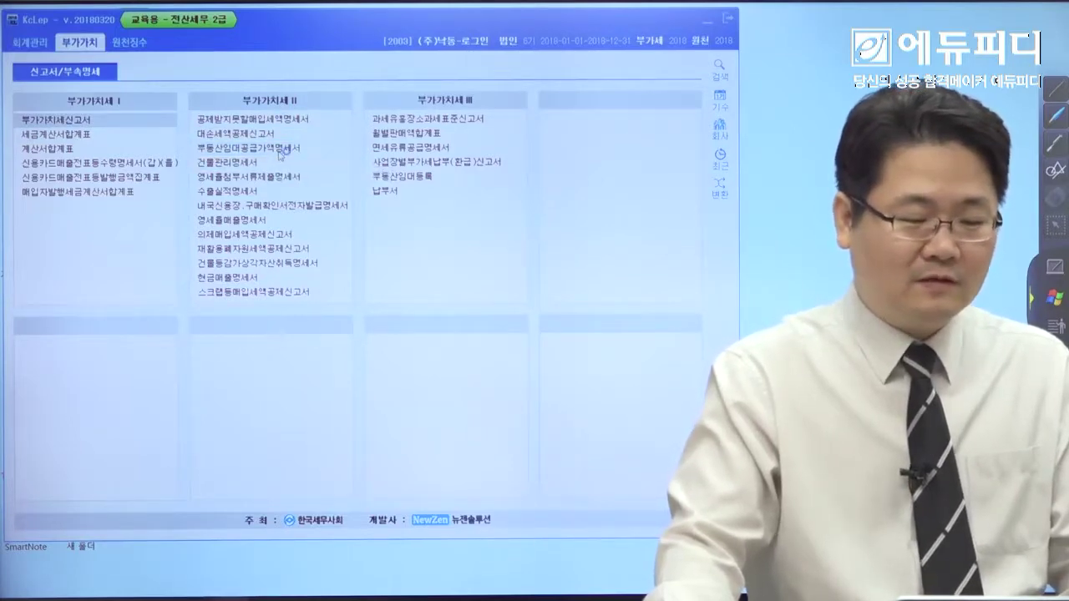
Open the real estate lease supply value statement (부동산임대공급가액명세서) and set its query period to January through March 2018
double_click(279, 149)
drag(360, 122, 274, 28)
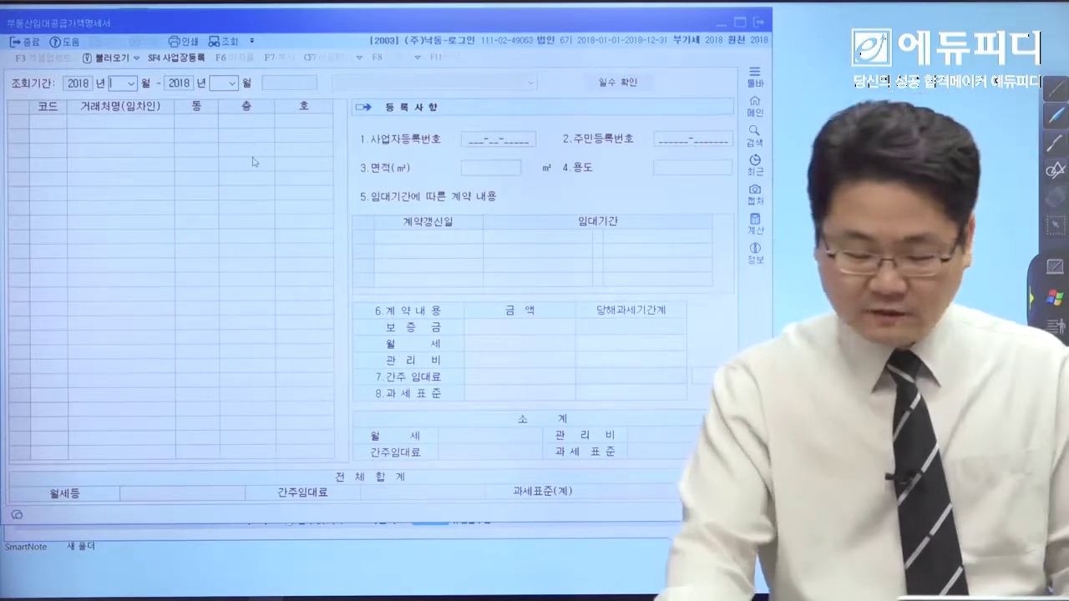
text(01)
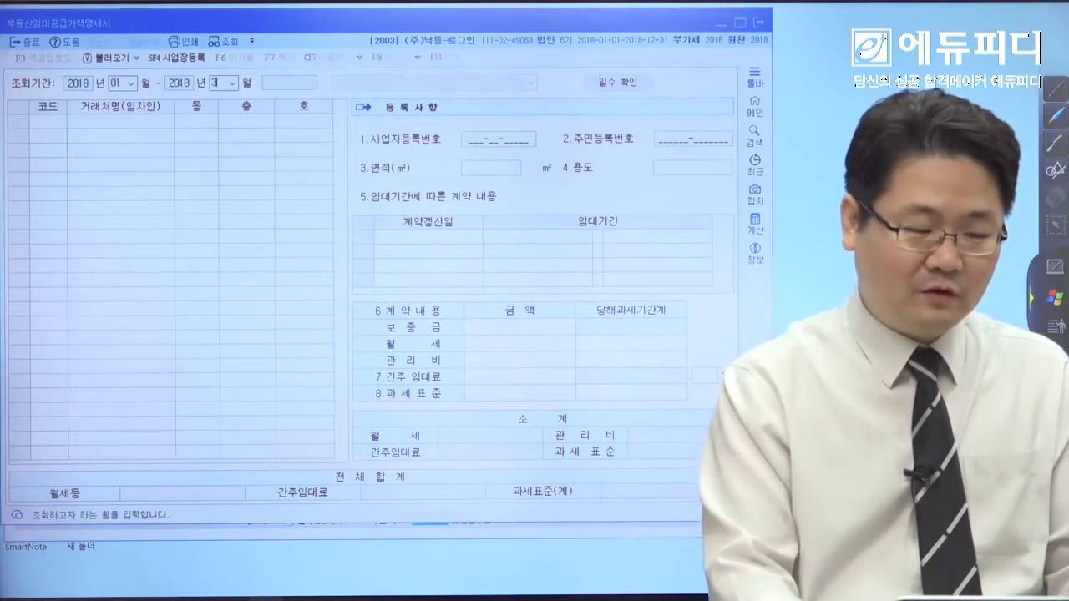
text(3)
key(Return)
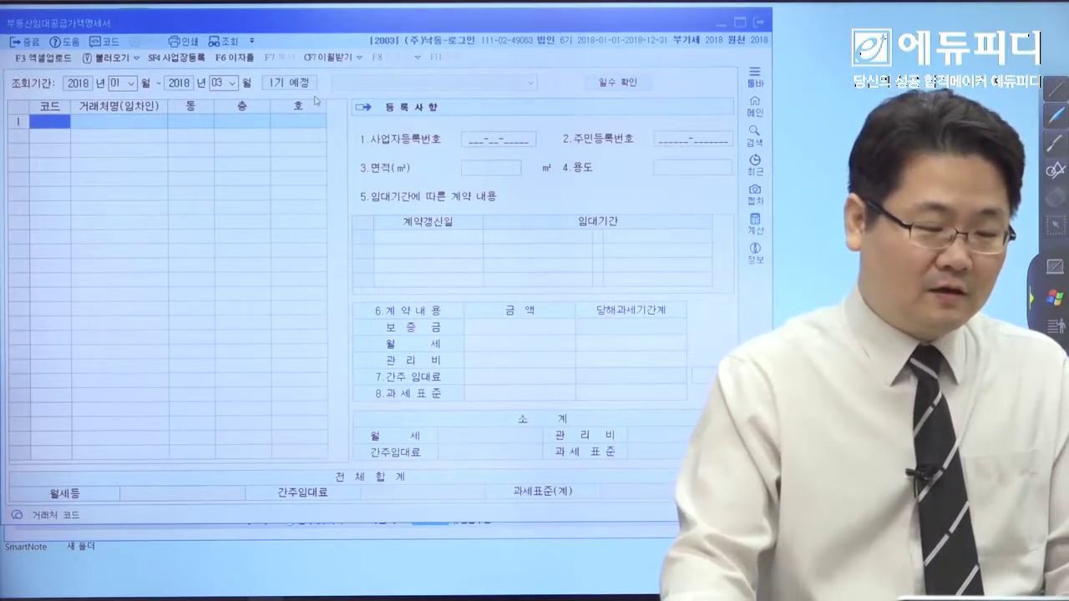
Set the applied interest rate (적용이자율) for the statement to 1.60
click(237, 59)
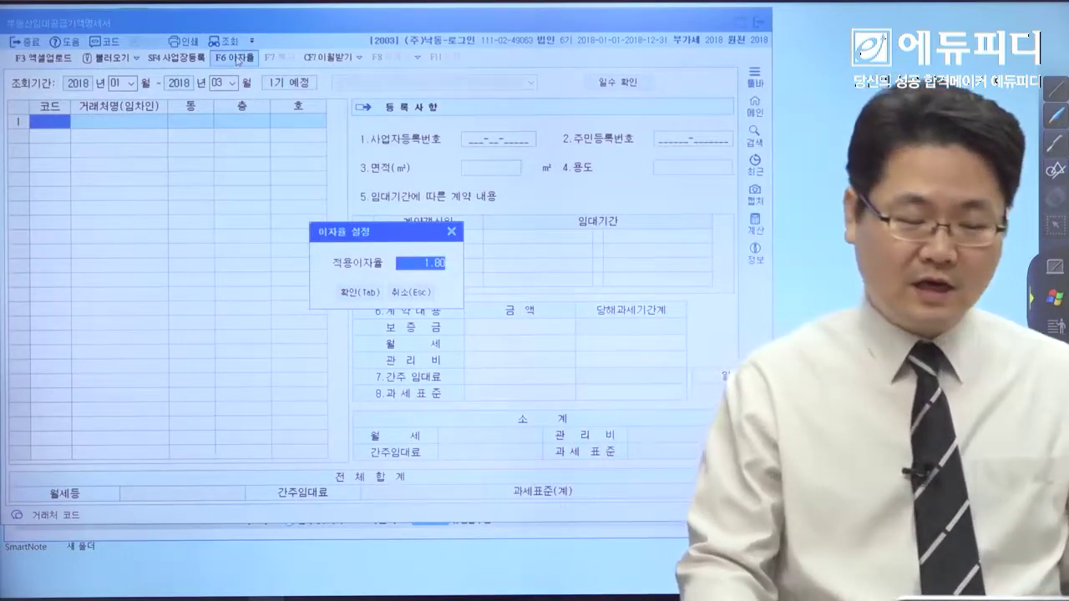
text(1.)
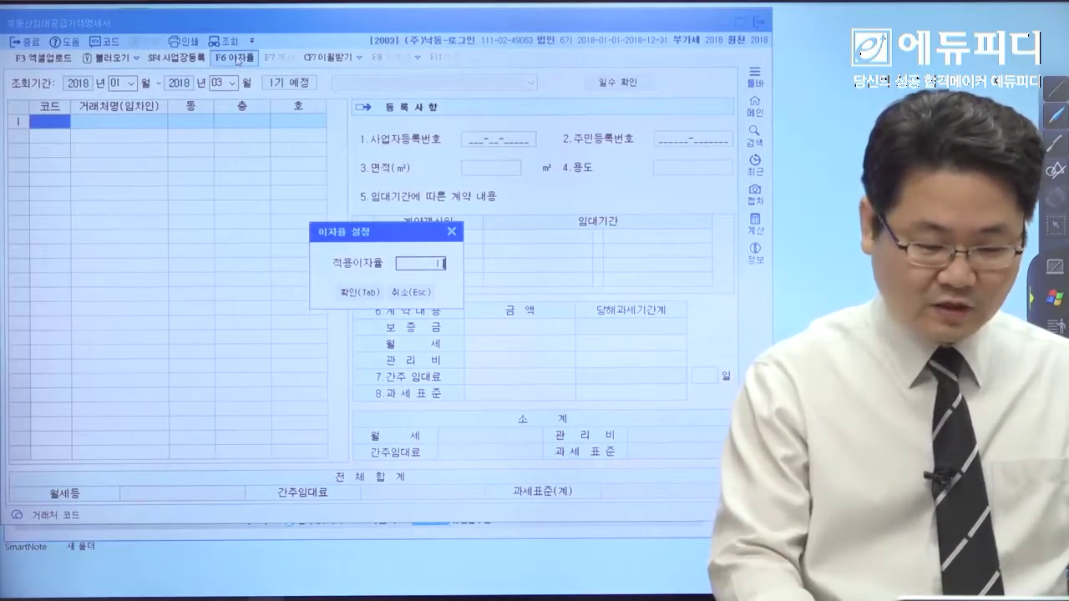
text(6)
key(Return)
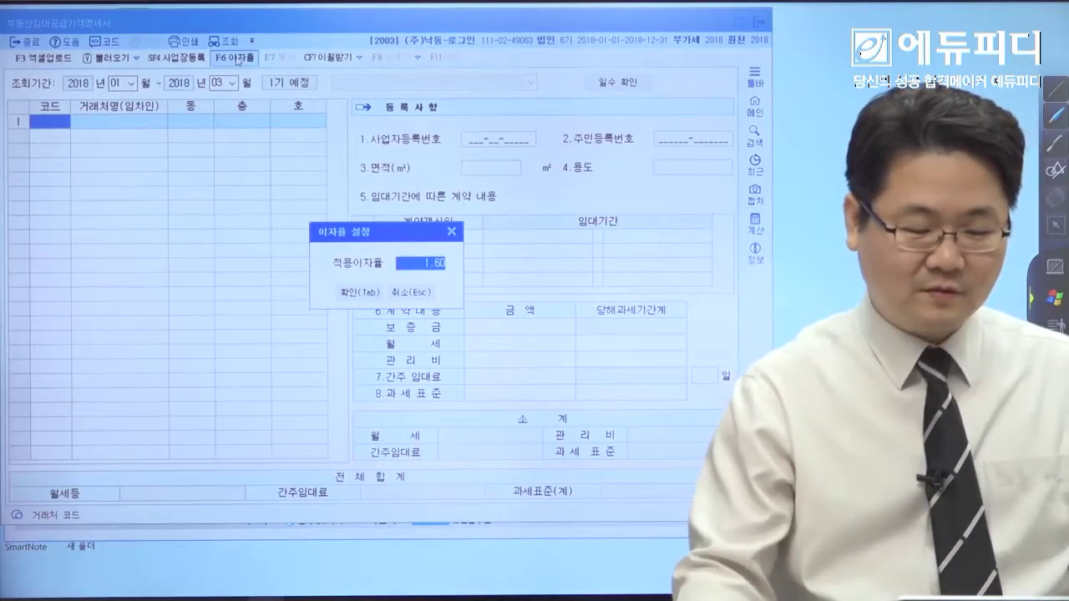
click(358, 292)
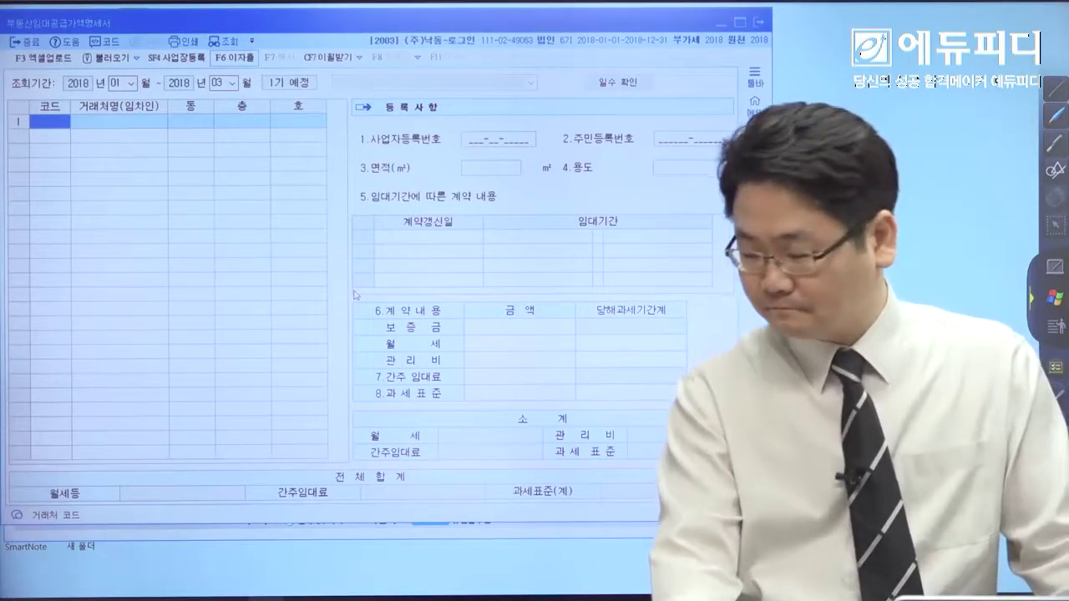
click(235, 58)
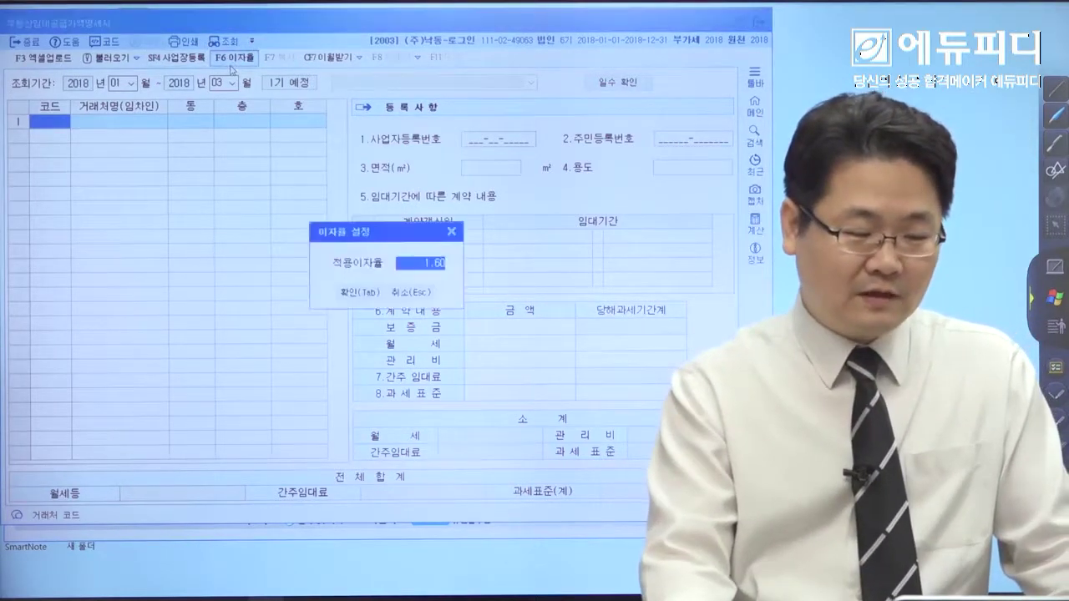
click(347, 294)
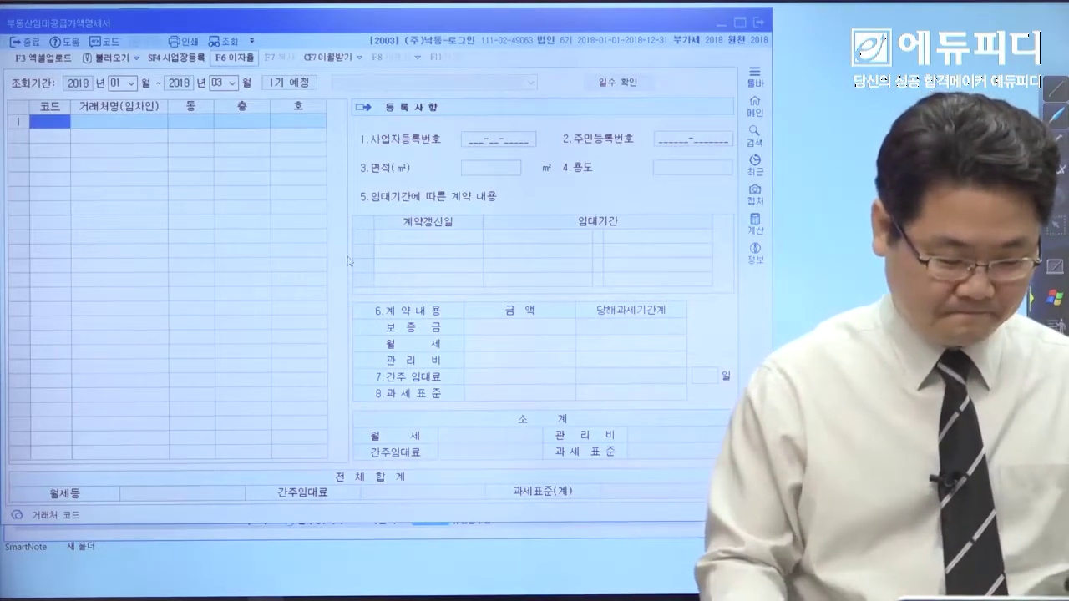
Look up 속리 in the business partner codes and add 속리가든 as the first tenant
text(ㅌ)
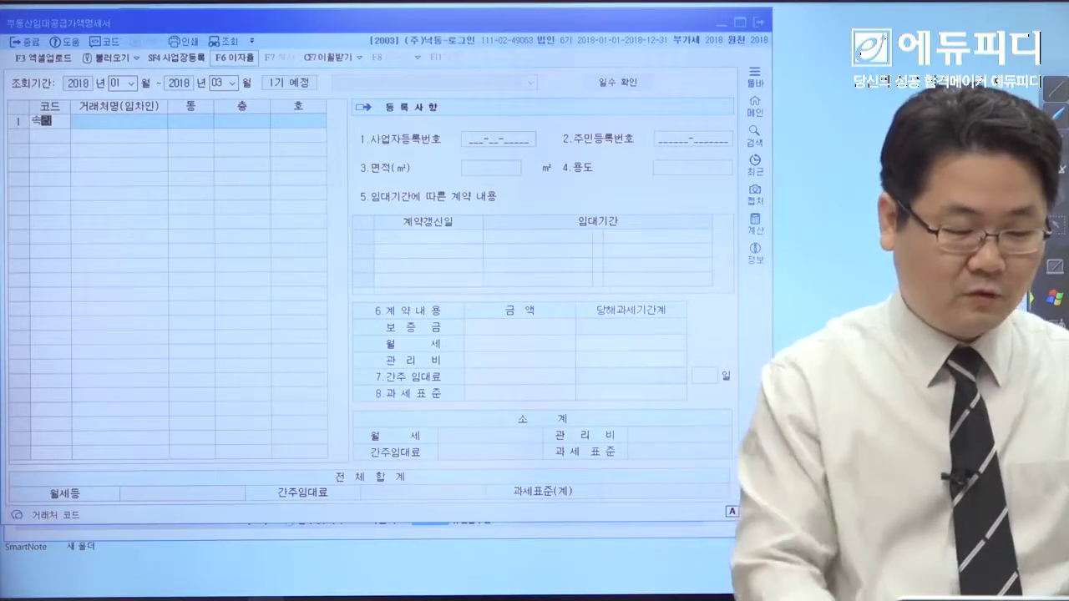
text(리)
key(Return)
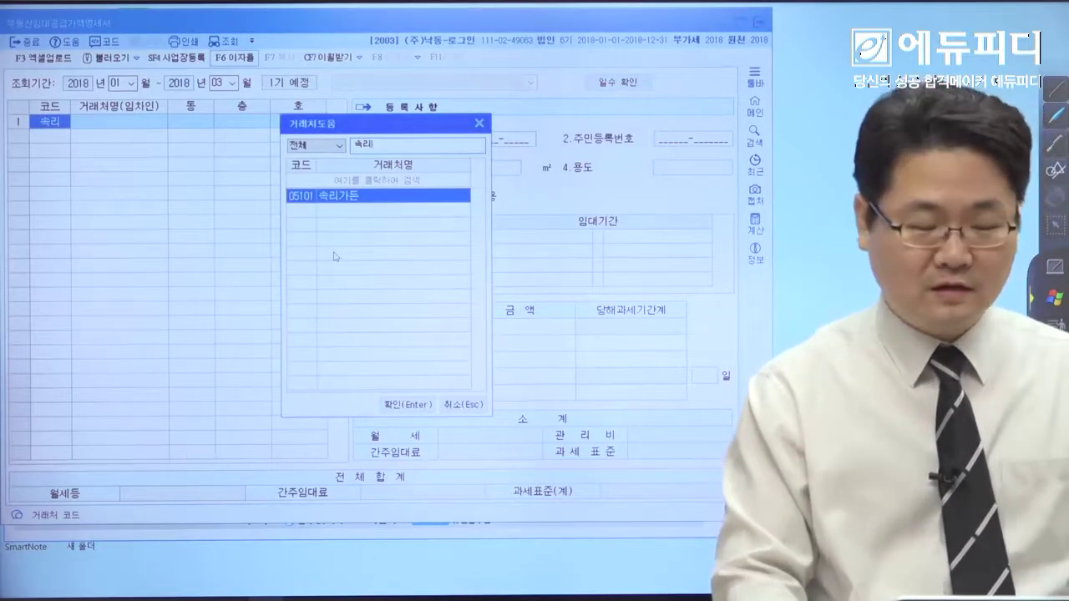
key(Return)
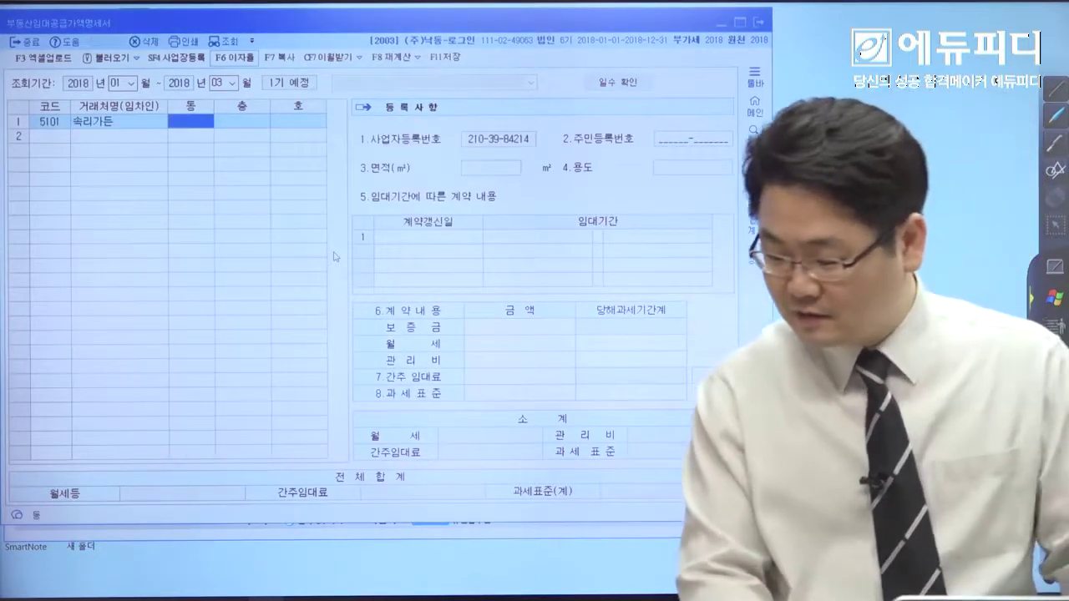
text(1)
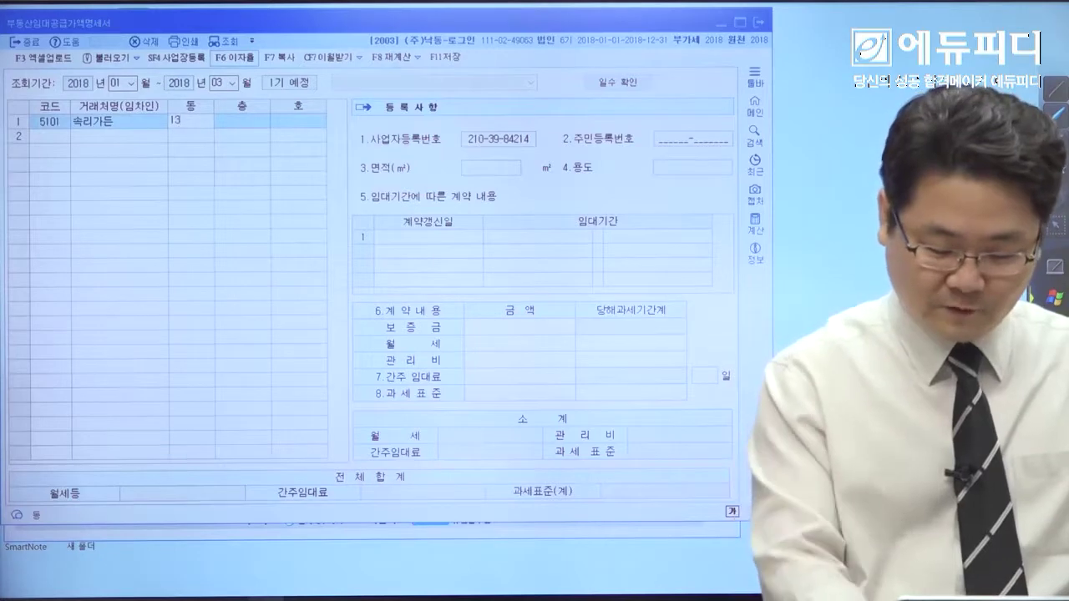
text(03)
key(Return)
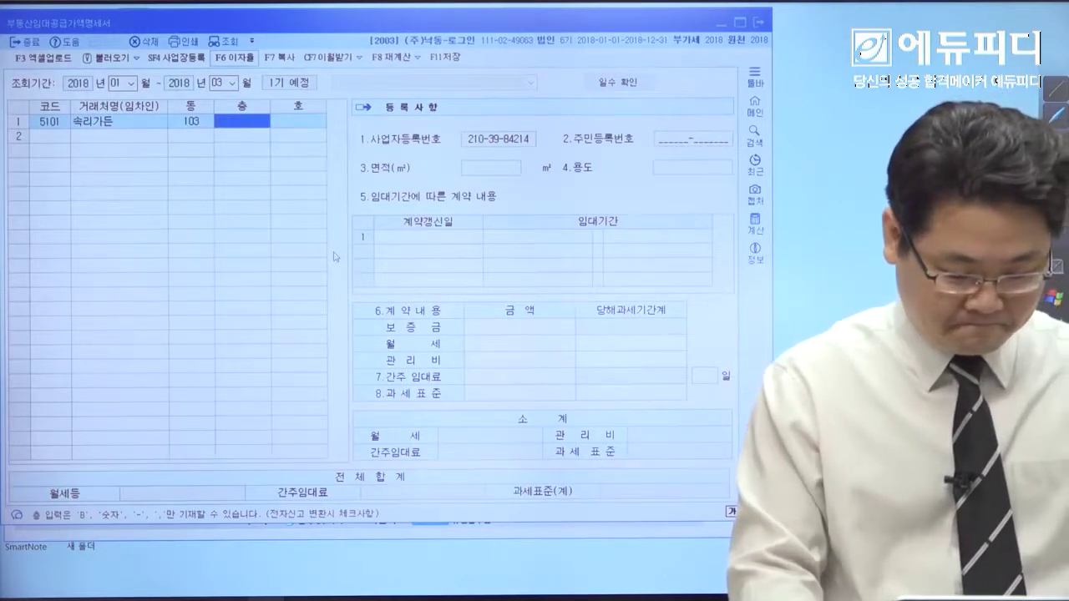
text(ㅠ)
key(Hangul)
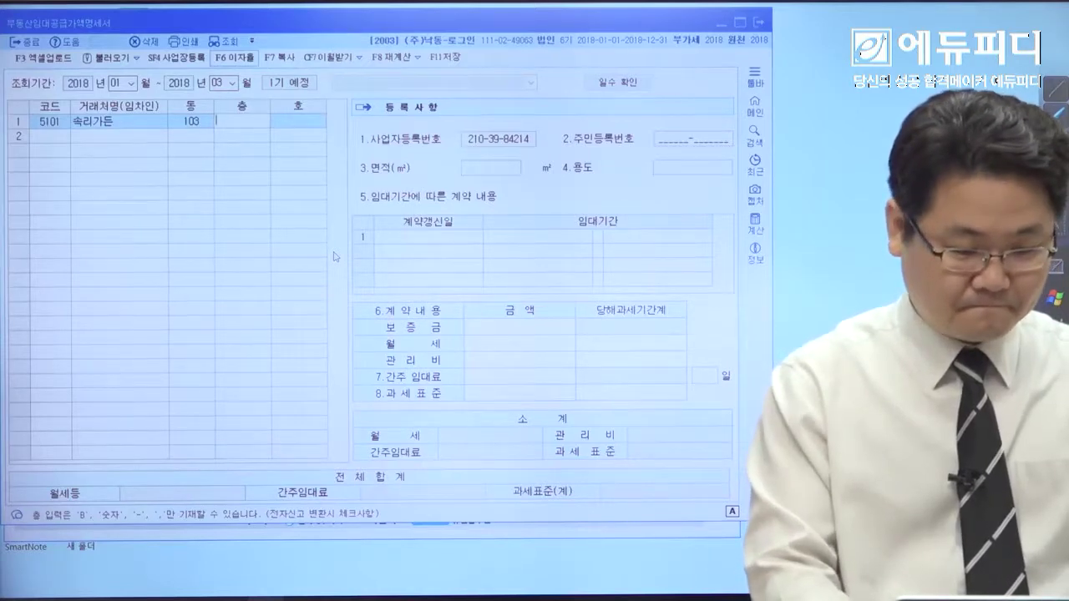
key(Return)
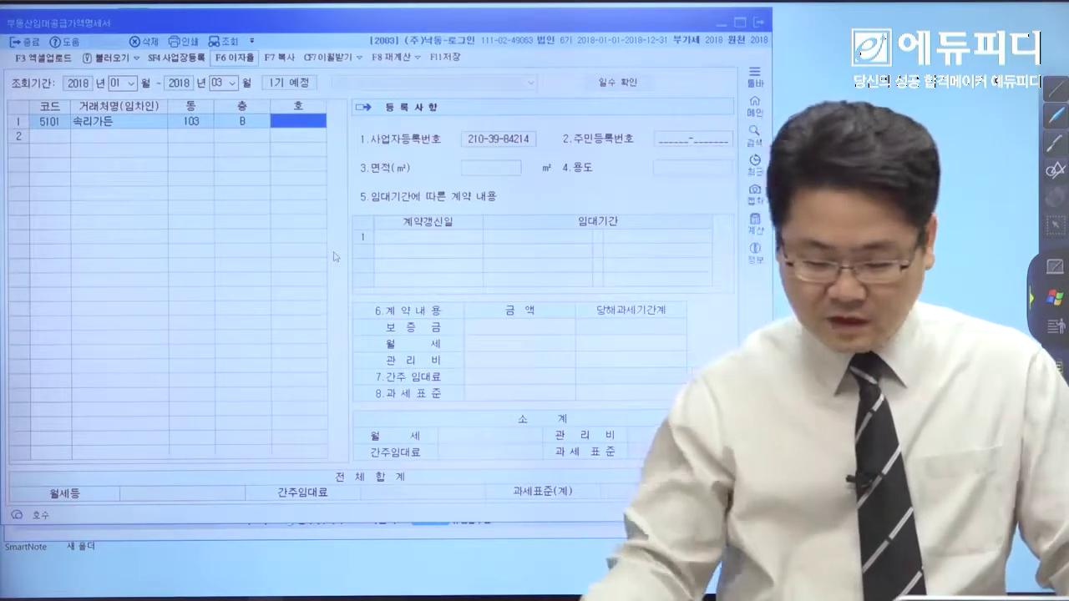
text(001)
key(Return)
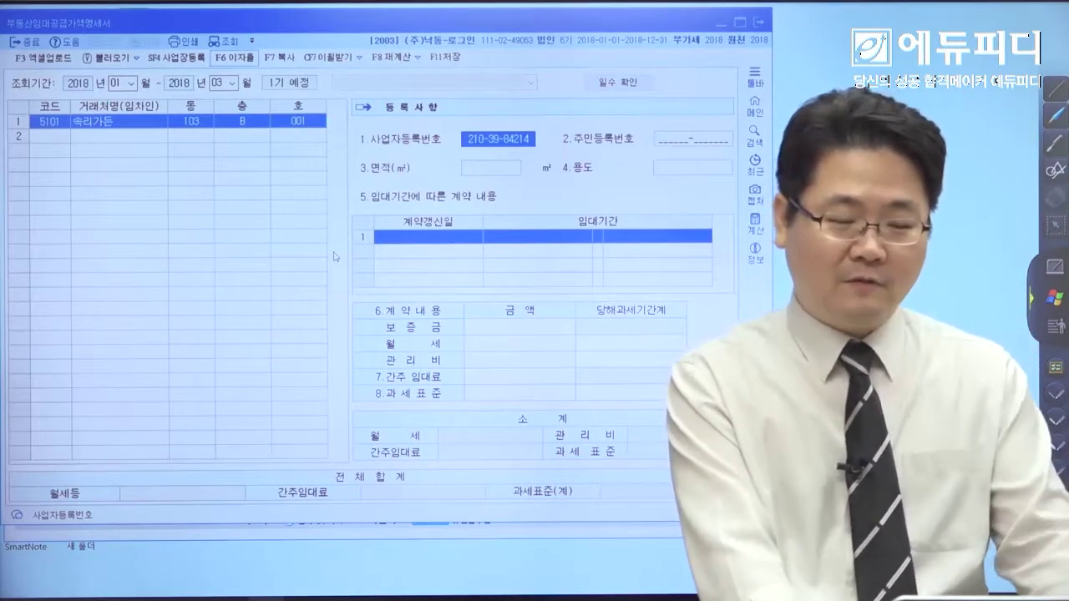
Set the leased area to 250 m² and the use (용도) to 식당 in the tenant's registration details
key(Return)
key(Return)
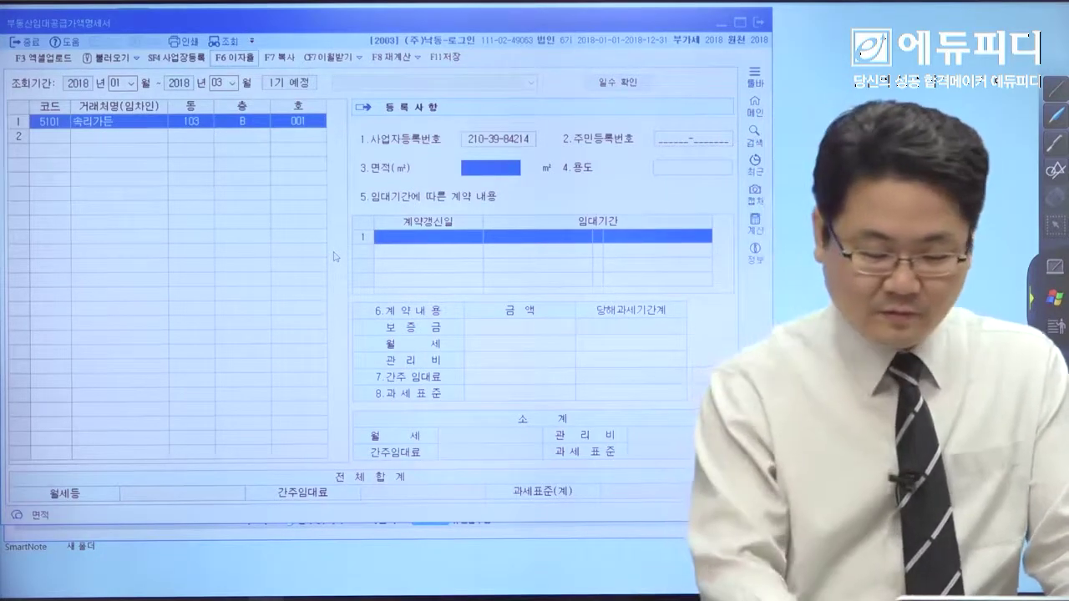
text(250)
key(Return)
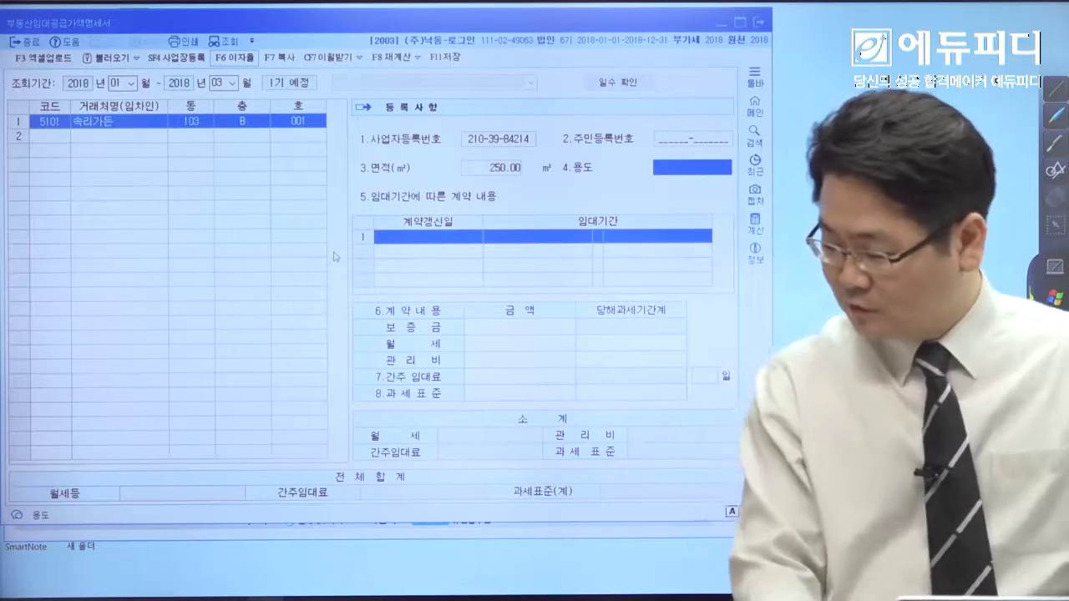
text(tlre)
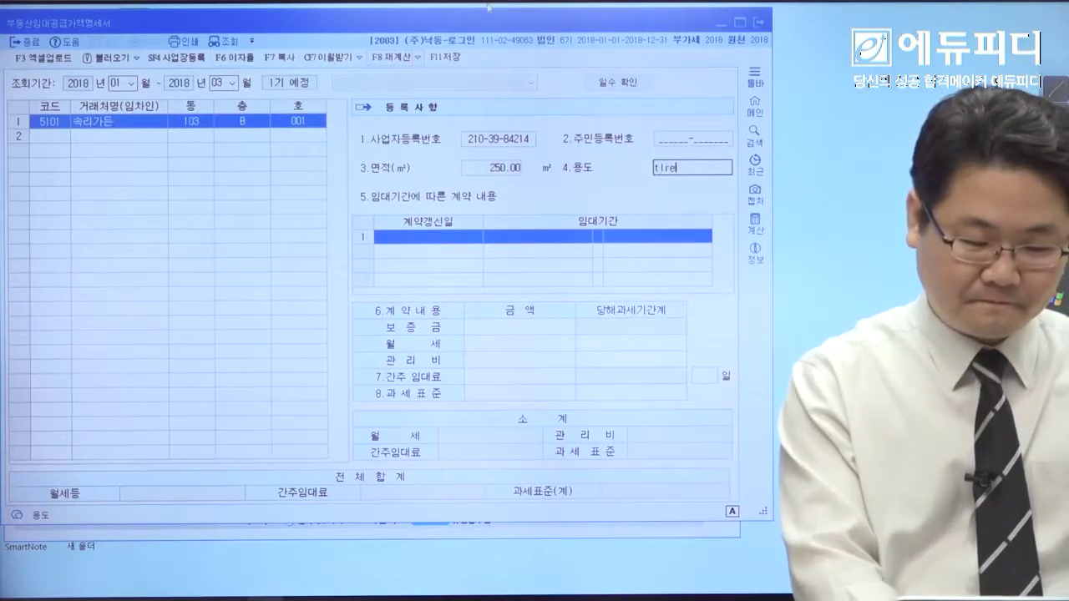
key(BackSpace)
key(BackSpace)
key(BackSpace)
key(BackSpace)
key(Hangul)
text(식당)
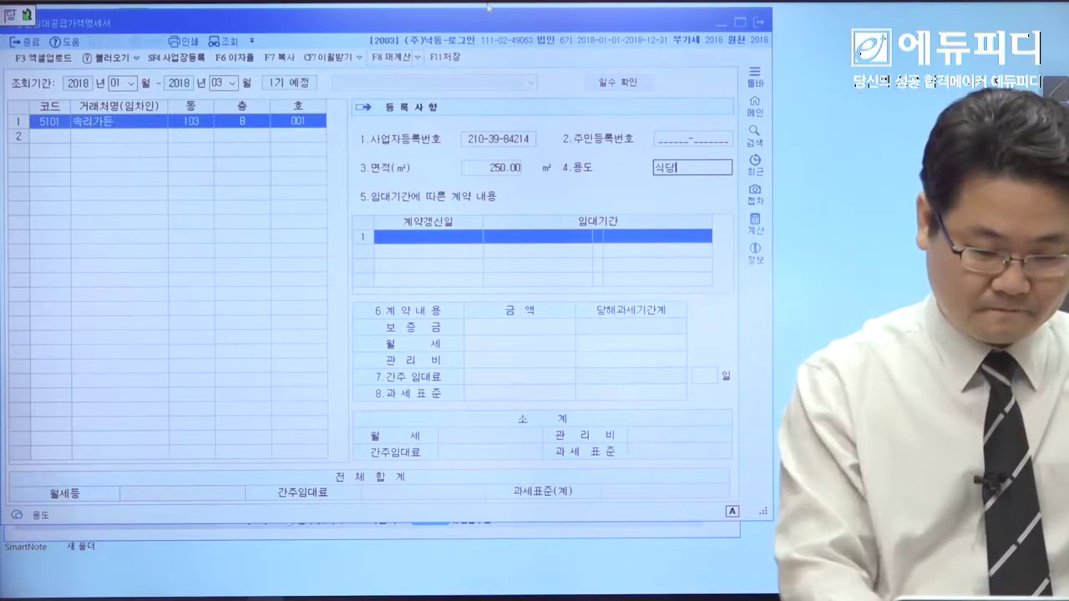
key(Return)
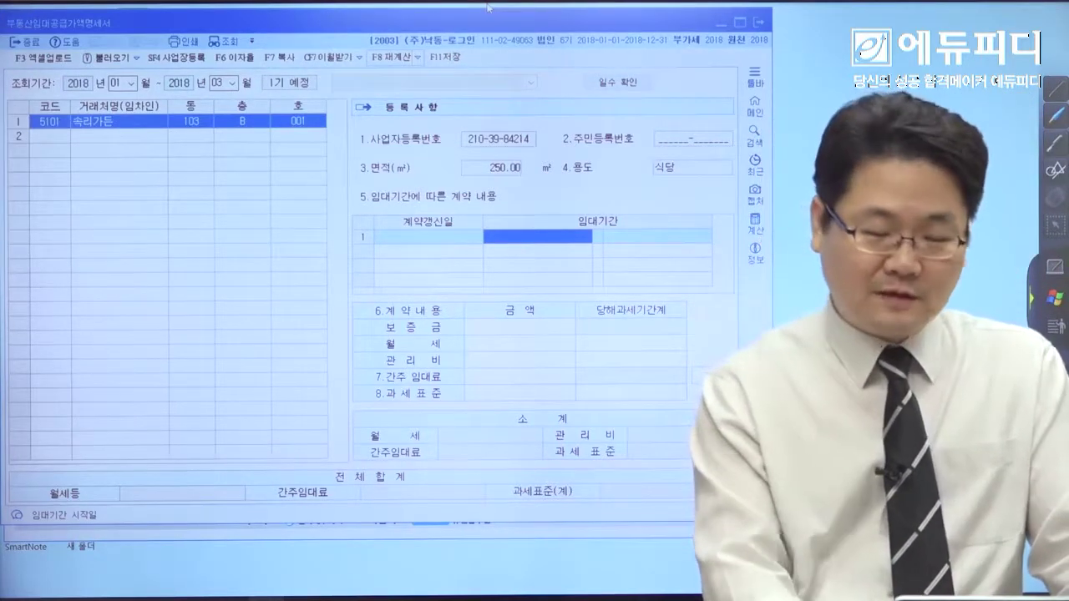
Enter the lease period 2017-02-01 to 2019-01-31 and a deposit (보증금) of 50,000,000
text(2017-02-01 ~ 20)
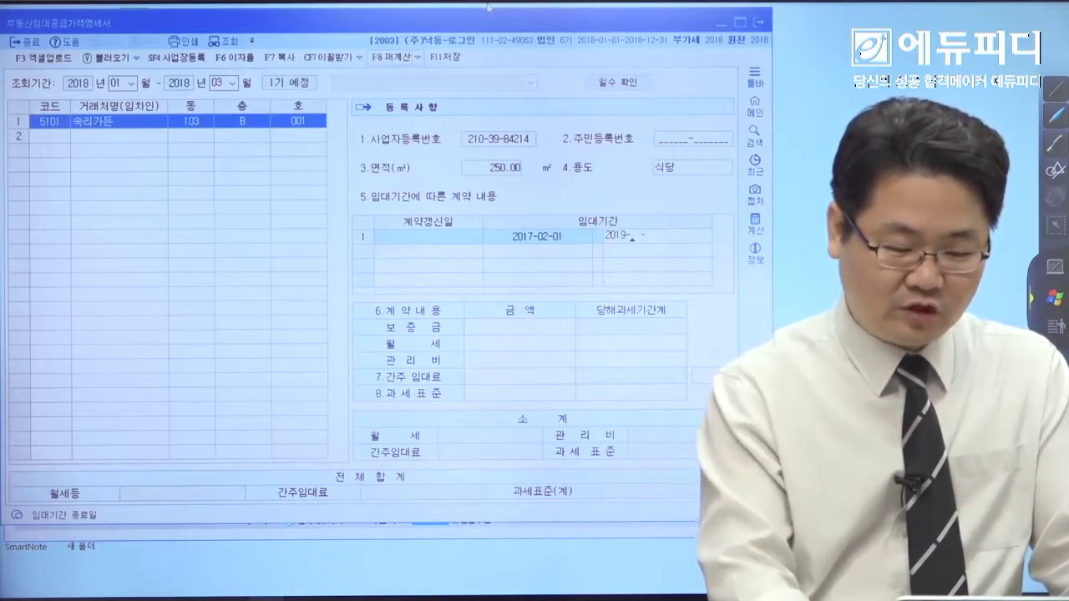
text(19-01-31)
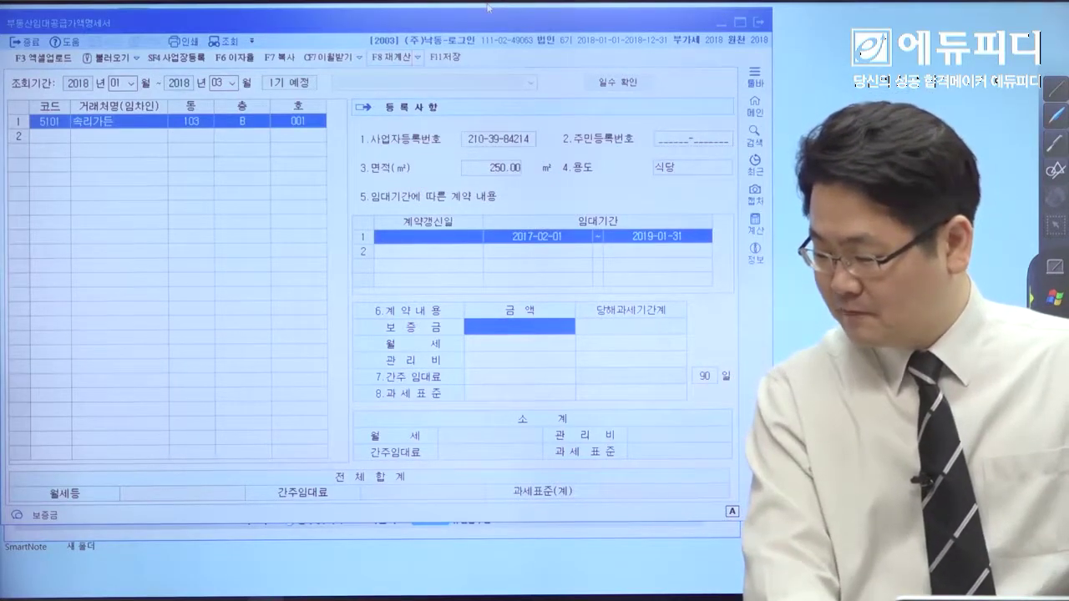
text(5)
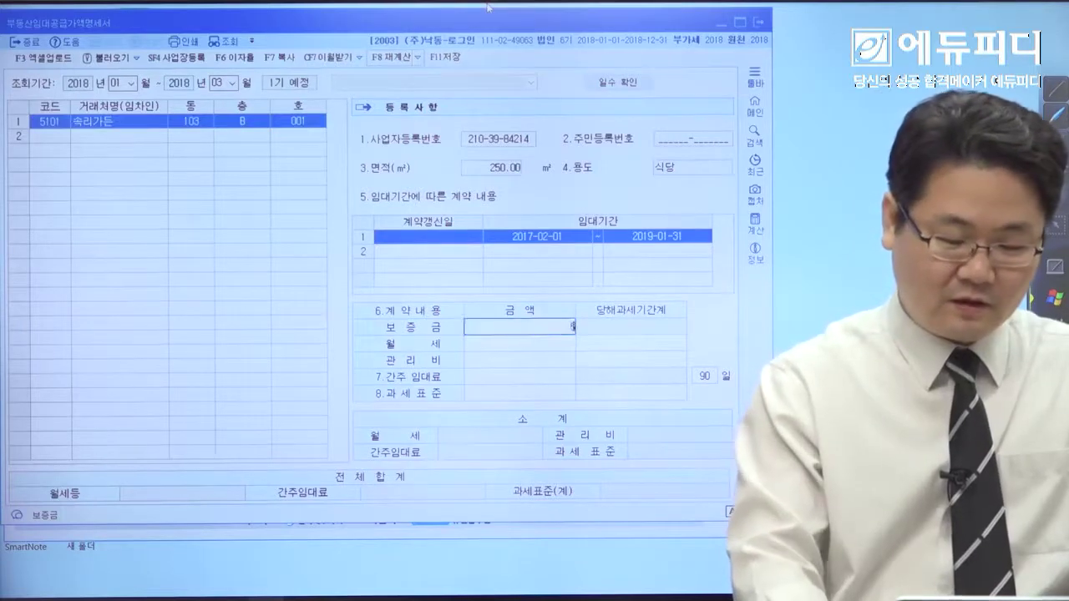
text(0,000,00)
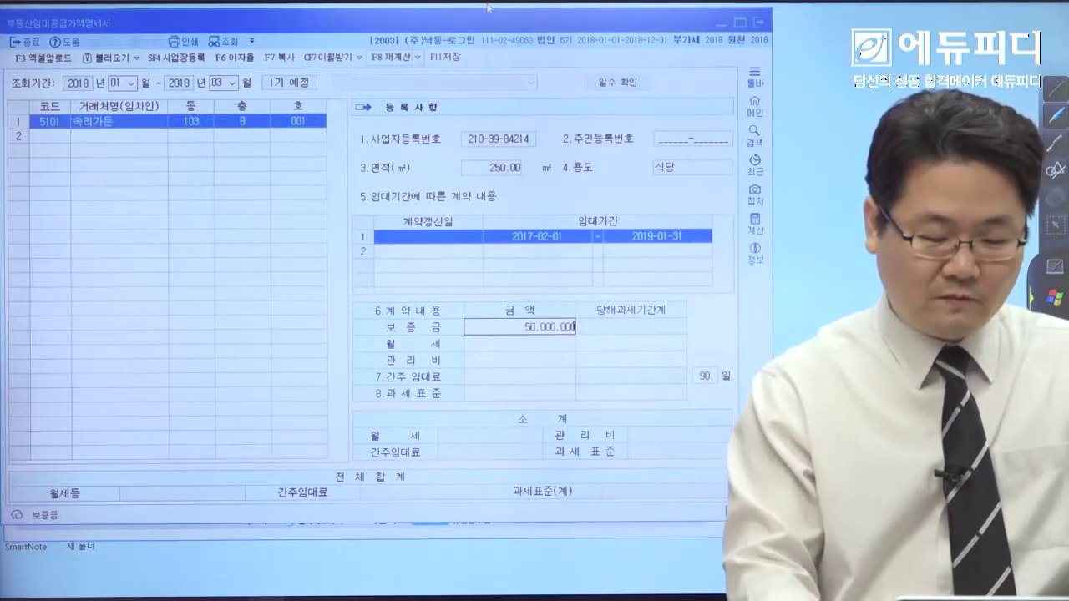
text(0)
key(Return)
Enter a monthly rent (월세) of 200,000 and a maintenance fee (관리비) of 100,000 for the contract
text(200,000)
key(Return)
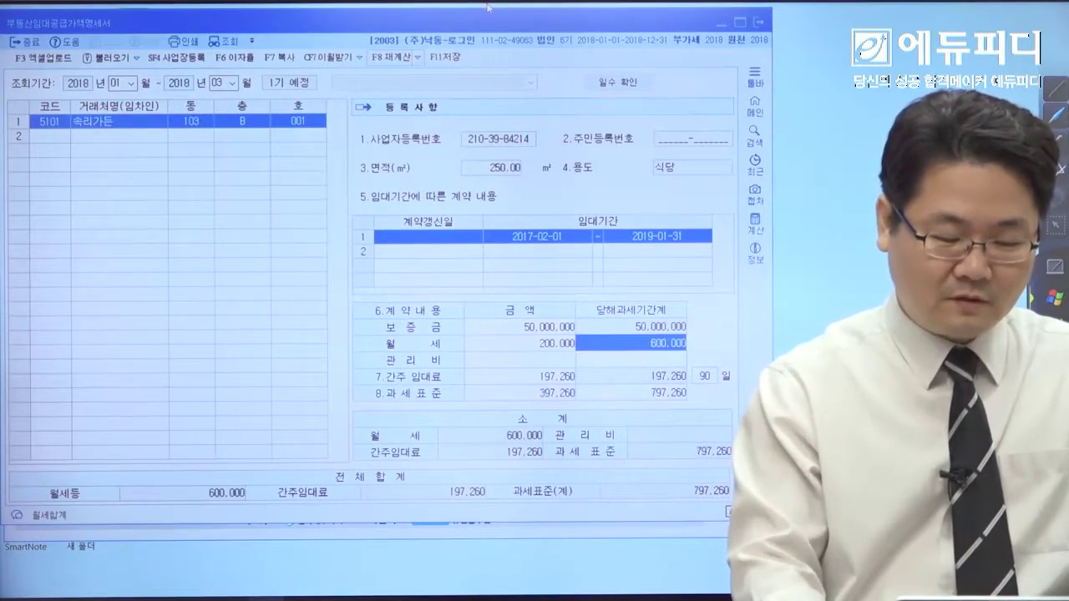
key(Return)
text(100,000)
key(Return)
key(Return)
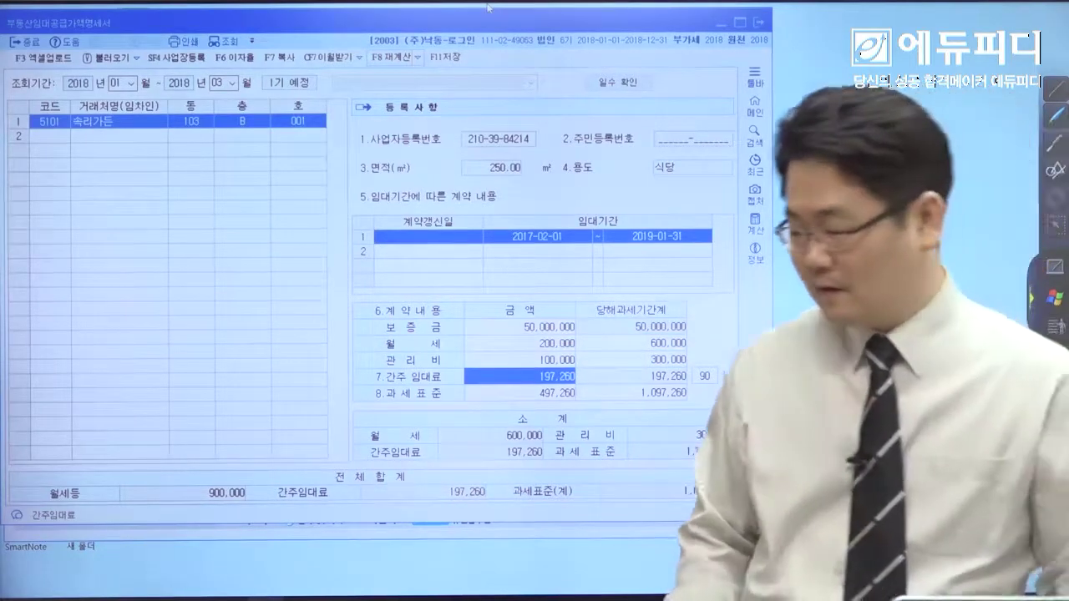